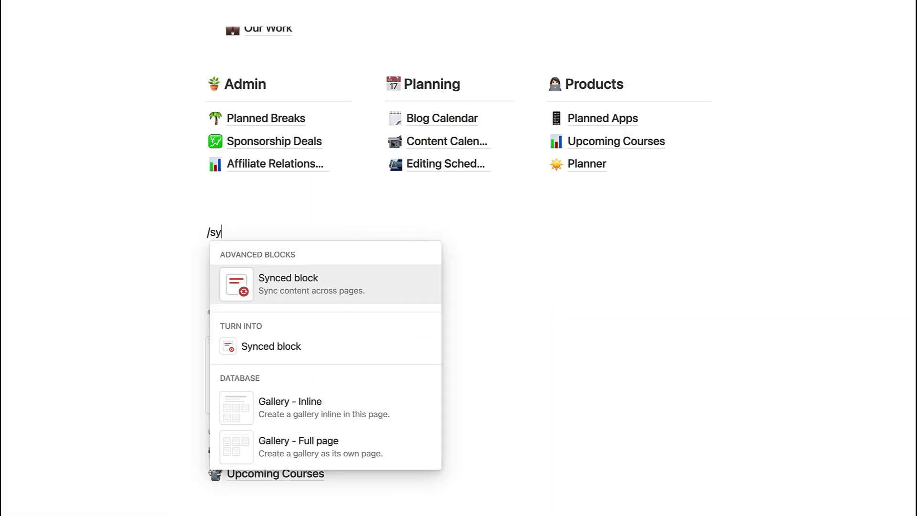
- Clear the stray /syn text, go to Our Mission and show the main-ways list's block actions
type("n")
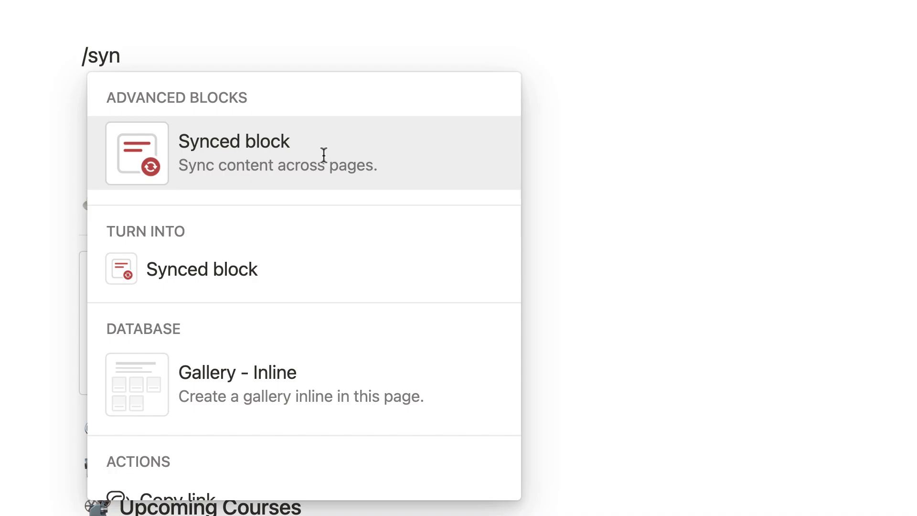
left_click_drag(213, 55, 58, 58)
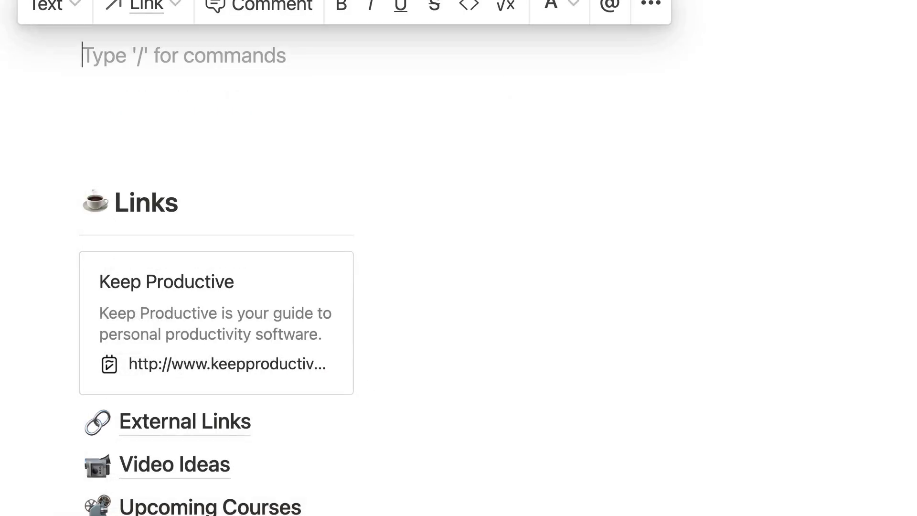
left_click(21, 16)
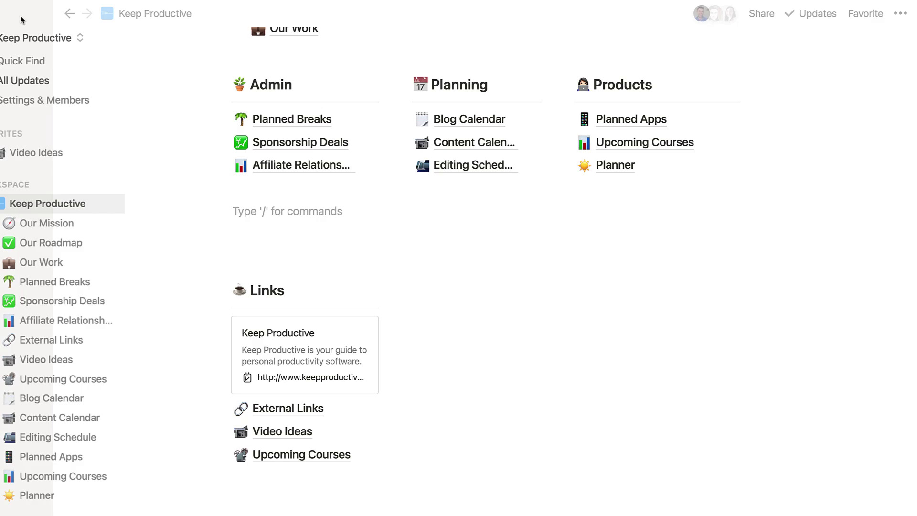
left_click(79, 199)
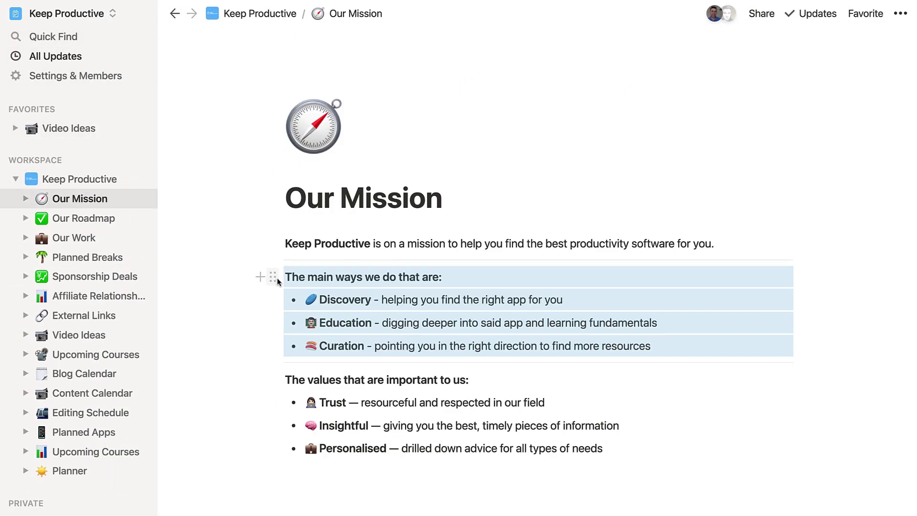
left_click(123, 198)
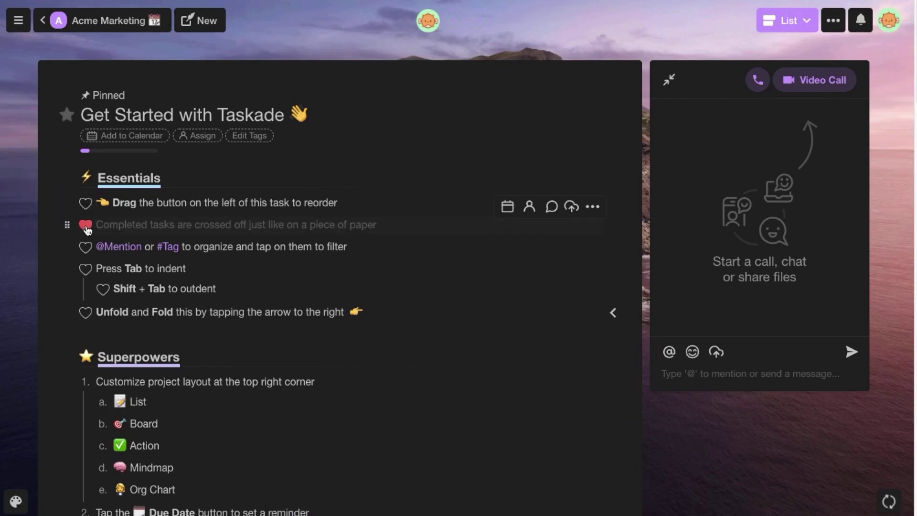
- Check off 'Completed tasks are crossed off' and show the Essentials heading's format choices
left_click(86, 226)
left_click(158, 179)
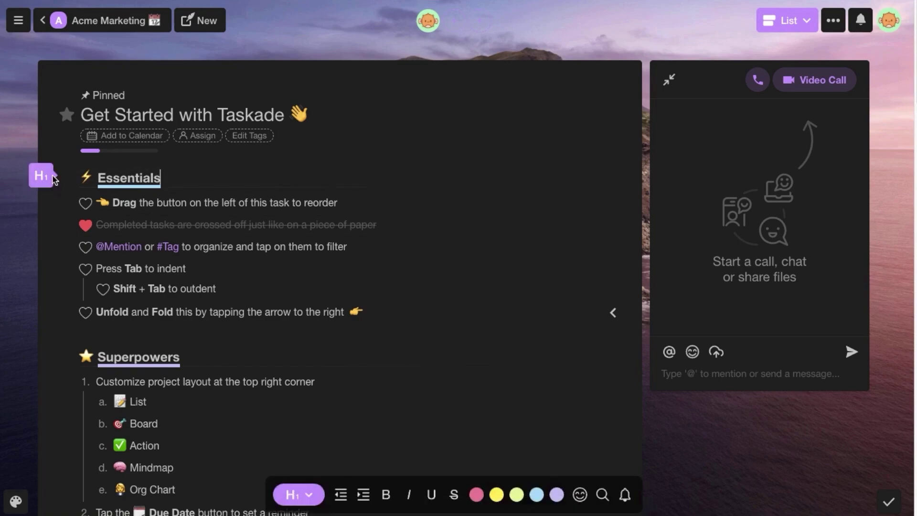
left_click(52, 178)
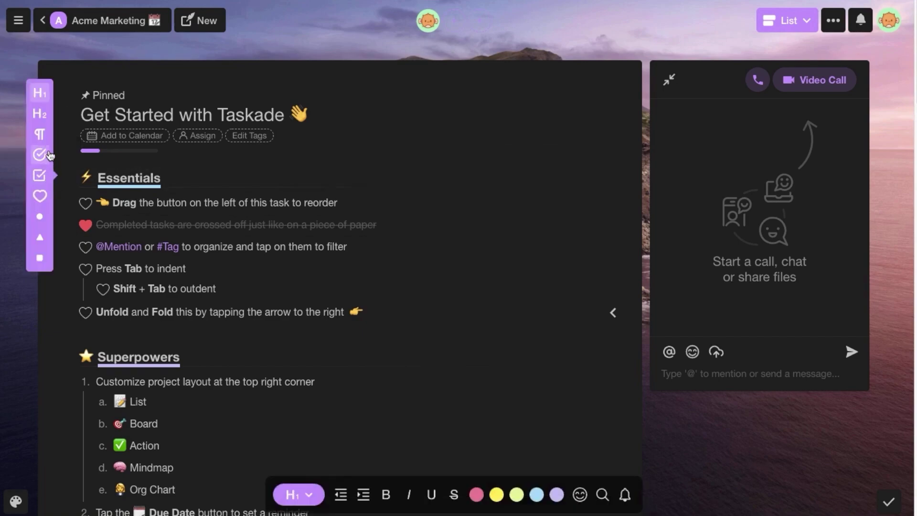
- Make Essentials a second-level heading, then select Notion's synced numbered tips list
left_click(45, 114)
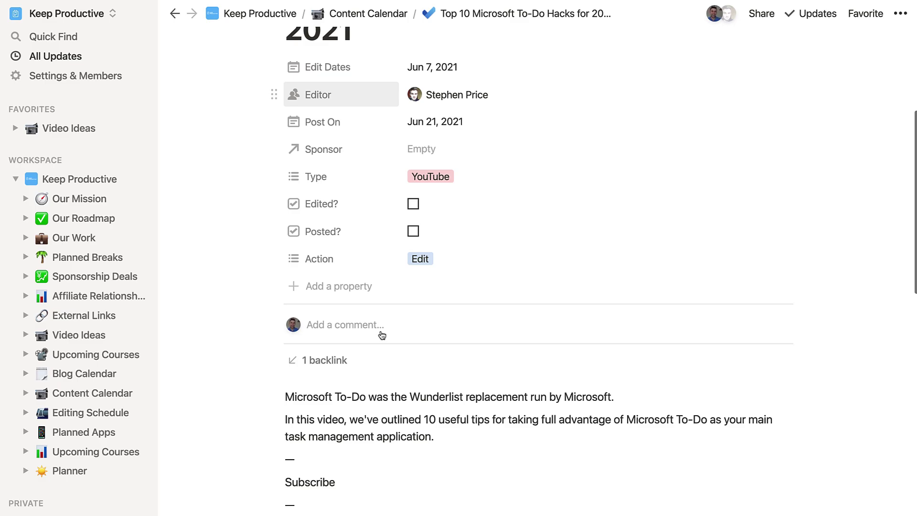
scroll(382, 335, "down", 8)
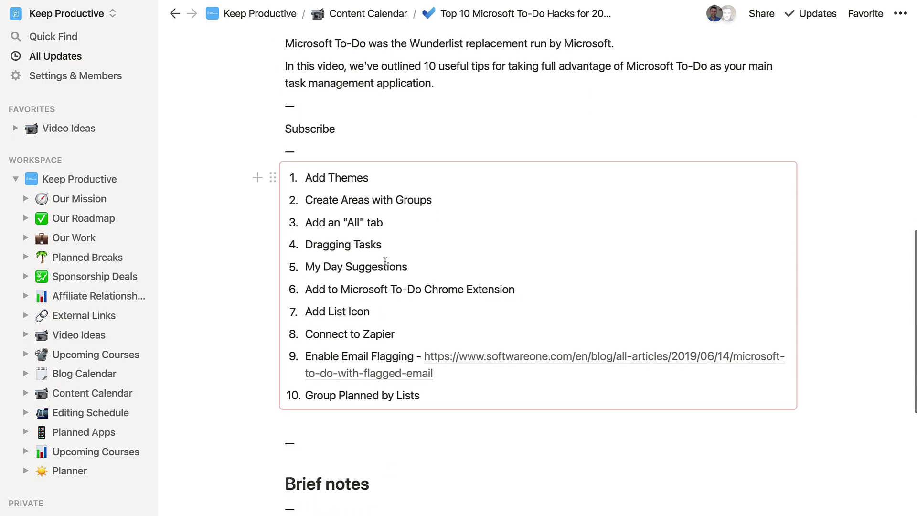
left_click_drag(211, 182, 467, 225)
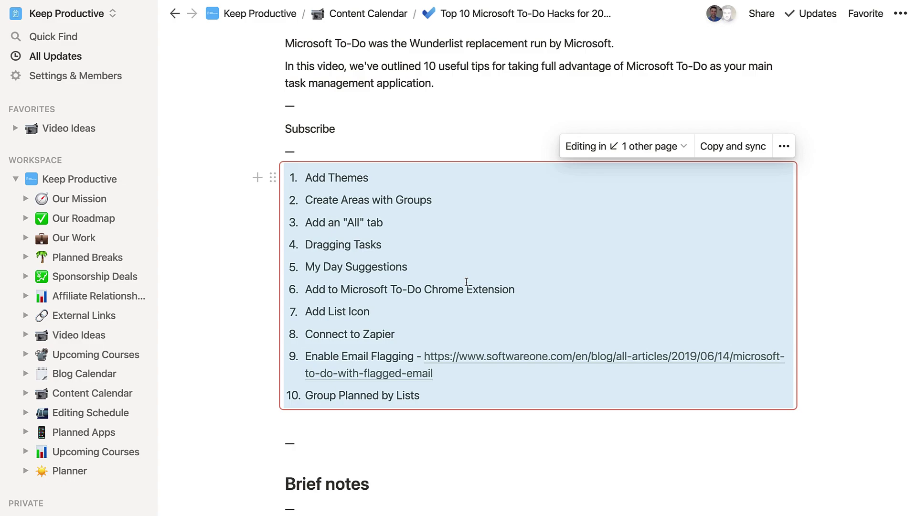
- Check the synced list's actions menu, then list the other pages sharing it
left_click(784, 146)
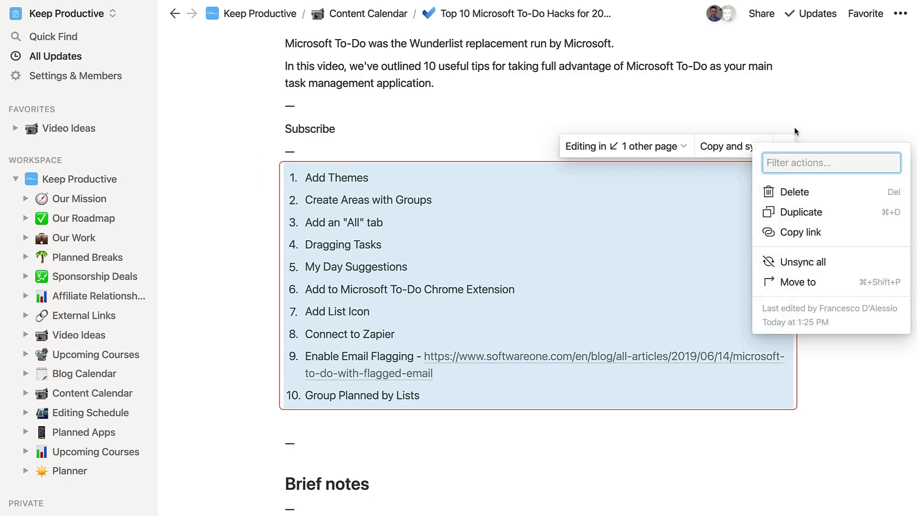
left_click(795, 127)
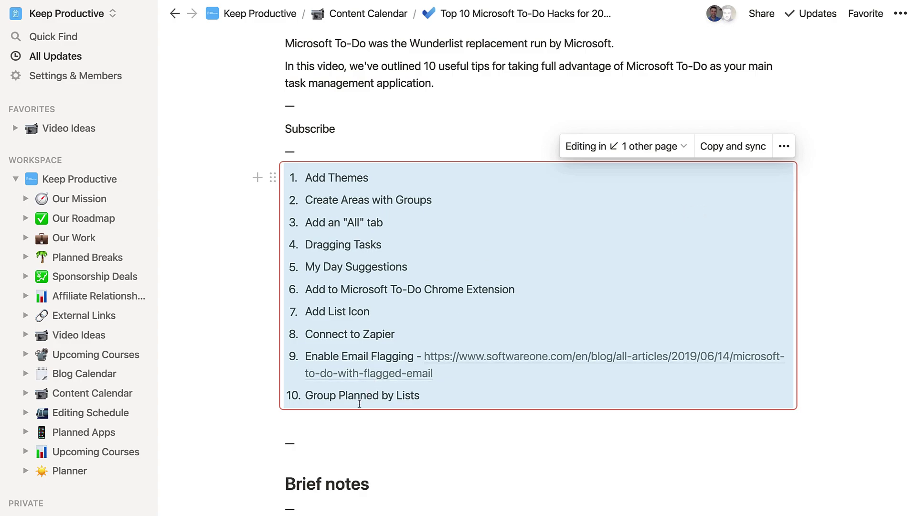
scroll(424, 267, "up", 1)
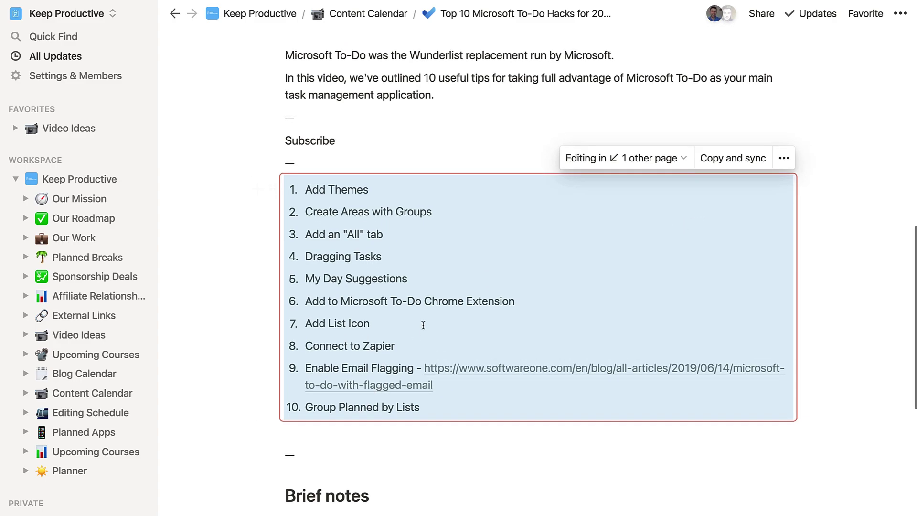
left_click(672, 159)
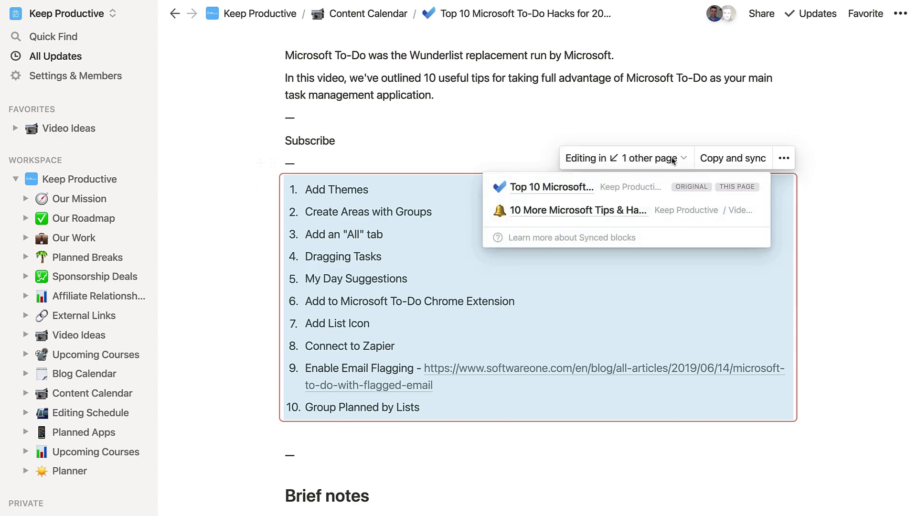
- On '10 More Microsoft Tips & Hacks', add the line 'Let me make sure we don't add any of the existing ones above thated!' below the list
left_click(608, 215)
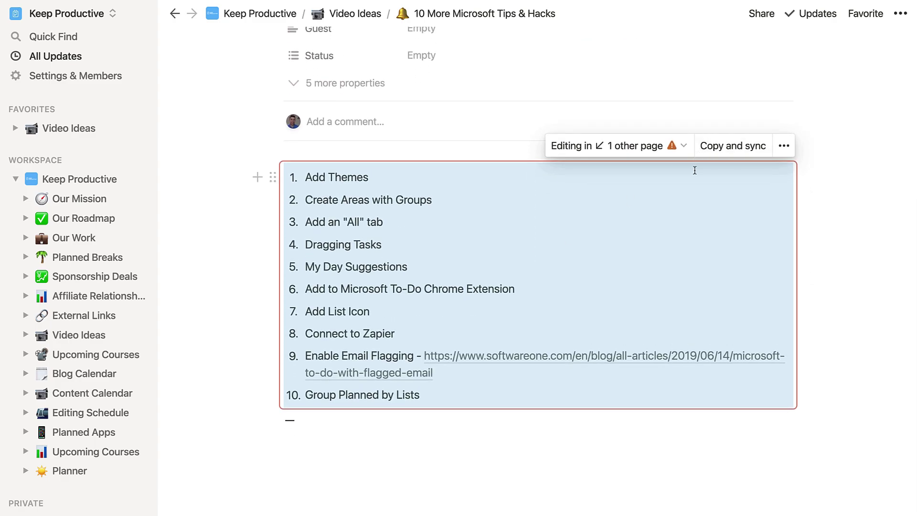
left_click(360, 454)
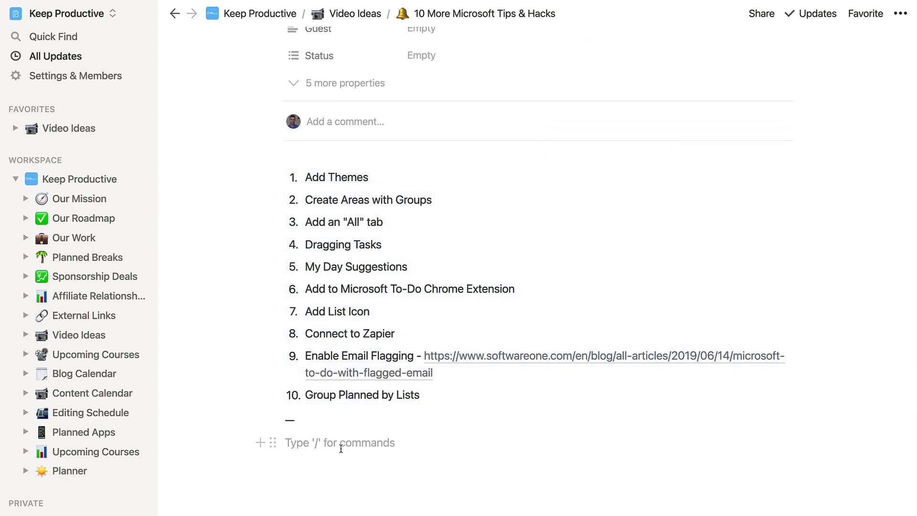
type("Let me ma")
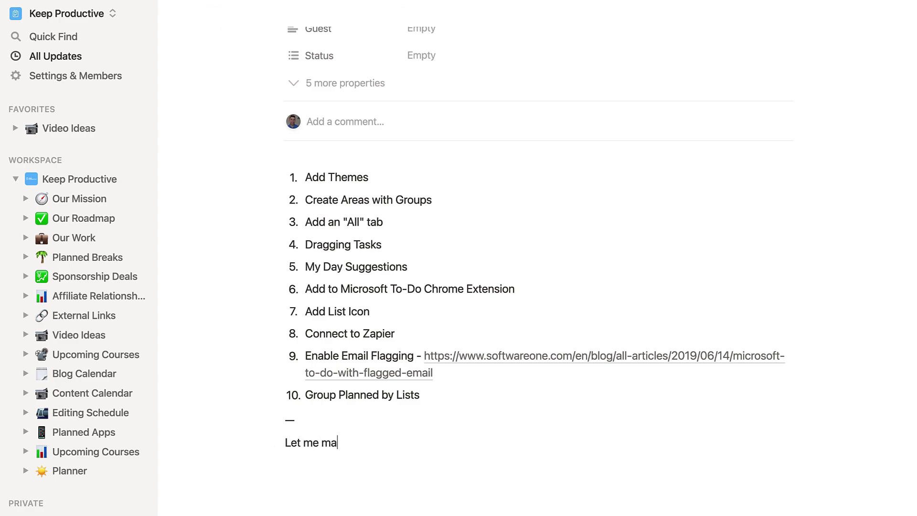
type("ke sure we don")
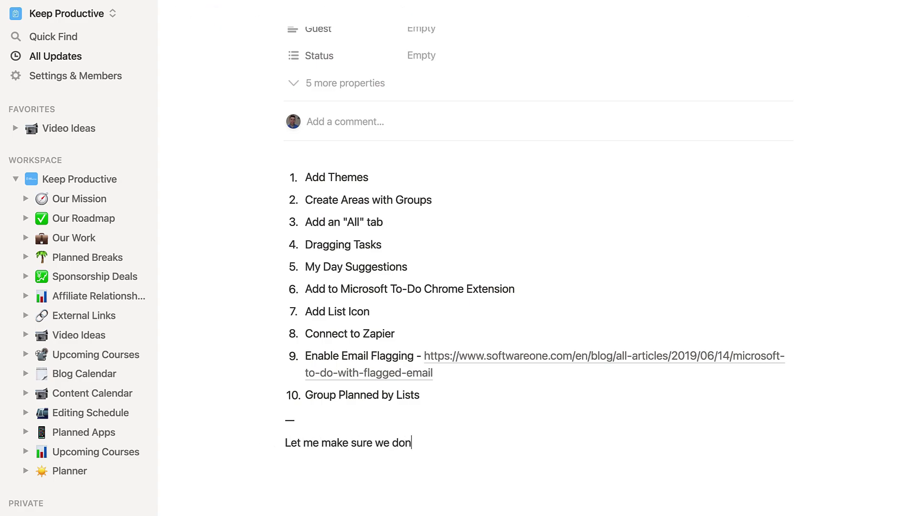
type("'t add any of the e")
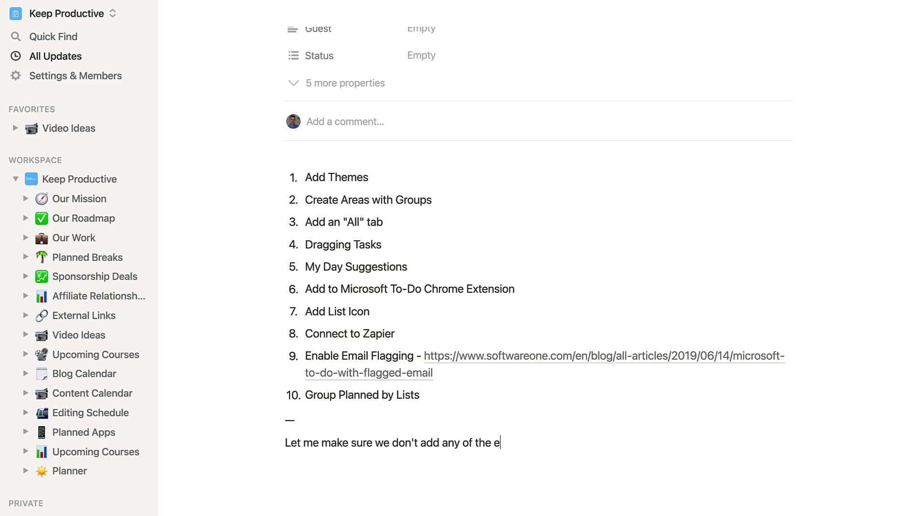
type("xisting ones above that")
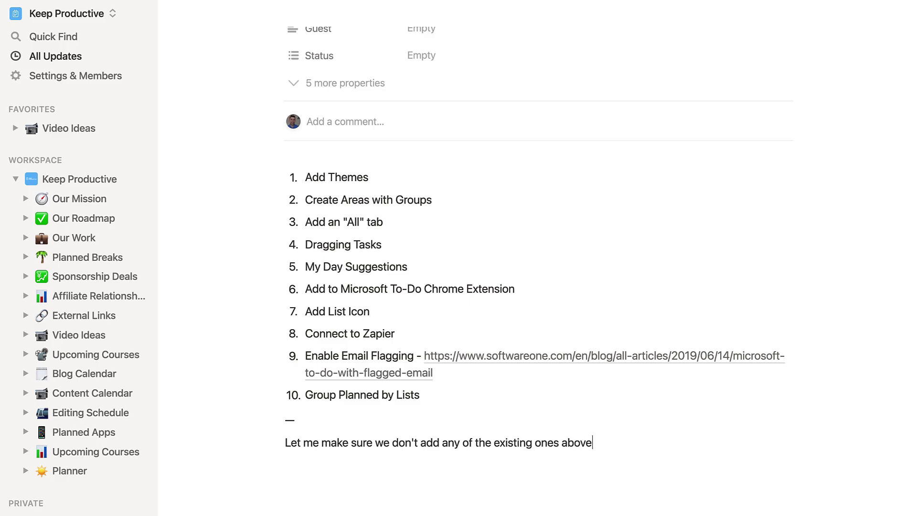
type("ed!")
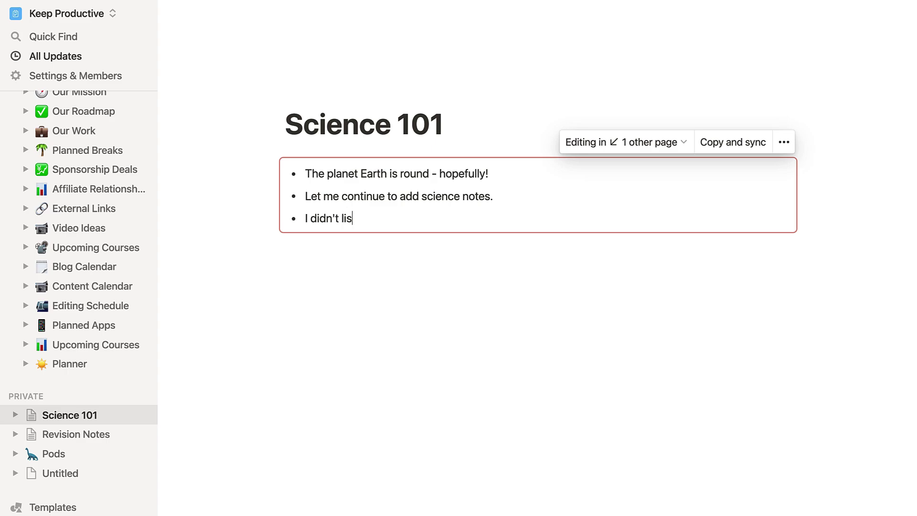
- Finish the bullet 'Science classes, only when they brought our the fun equipment' and view Revision Notes
type("Scienca")
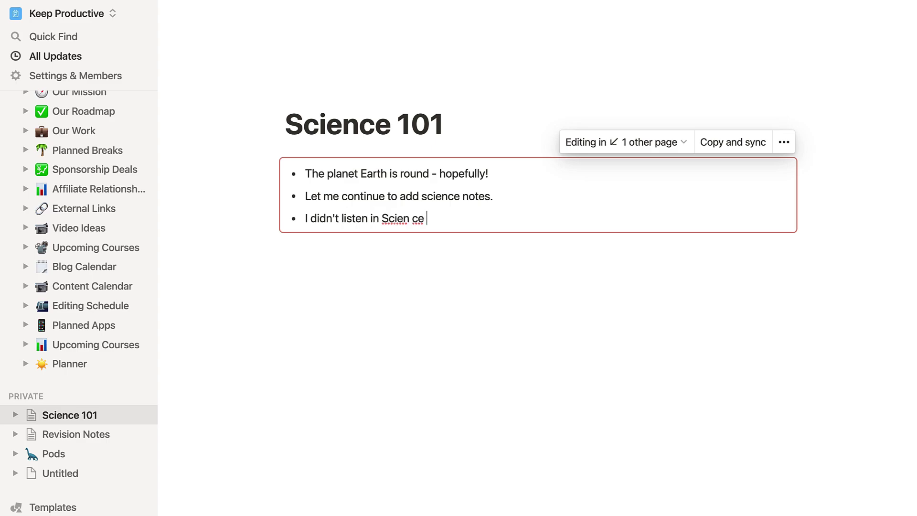
key("BackSpace")
key("BackSpace")
type("ce classes")
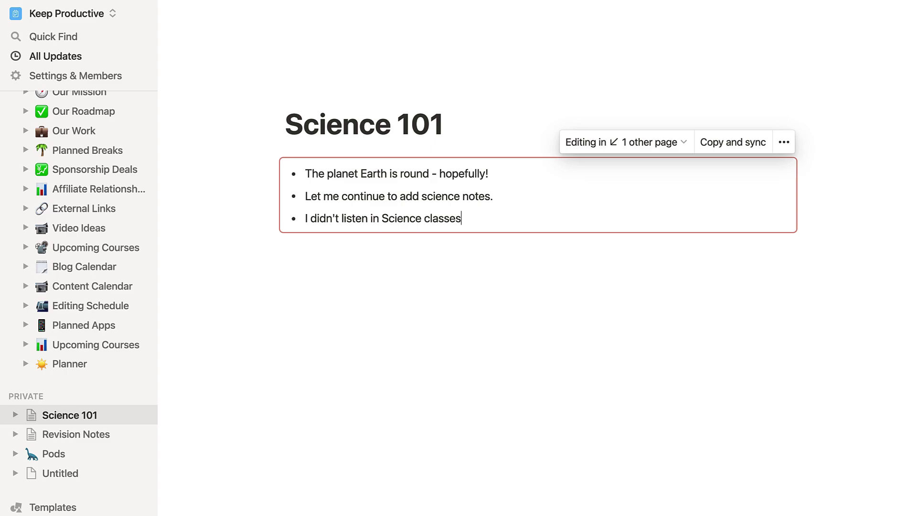
type(", only when they brough")
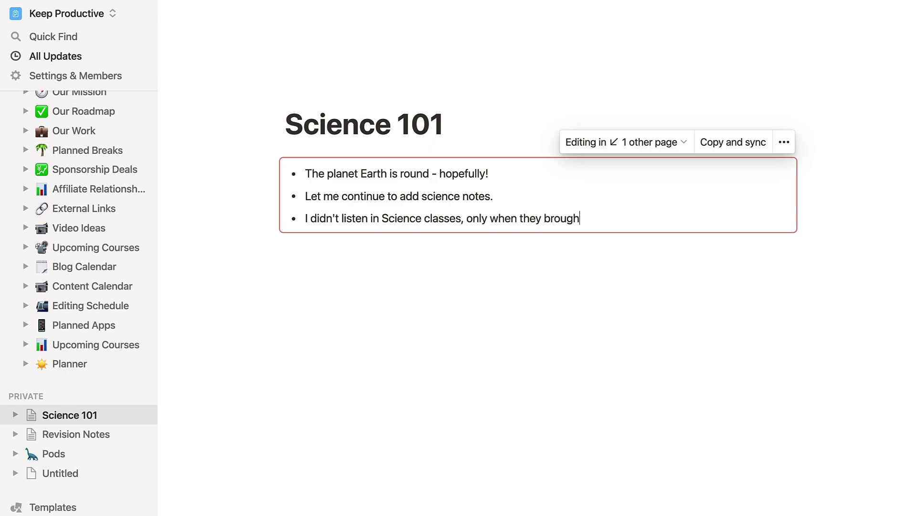
type("t our ")
type("the fun equip")
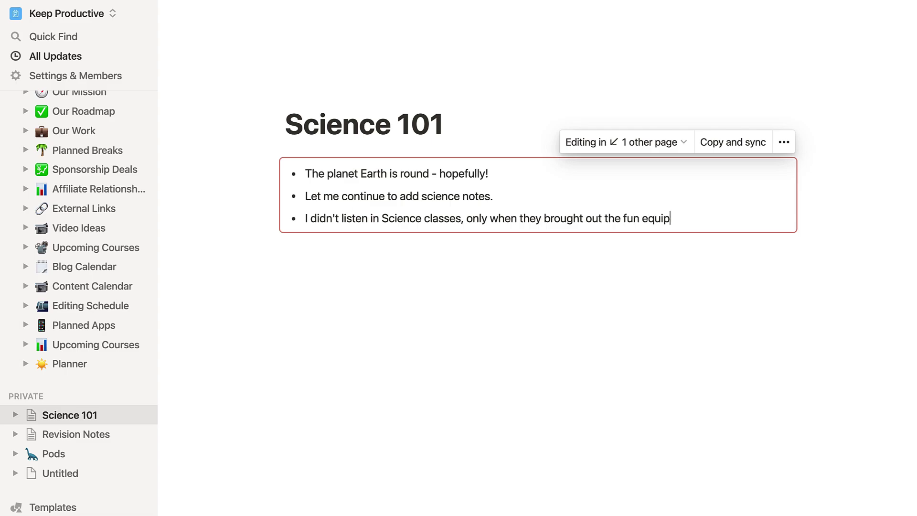
type("ment")
left_click(74, 434)
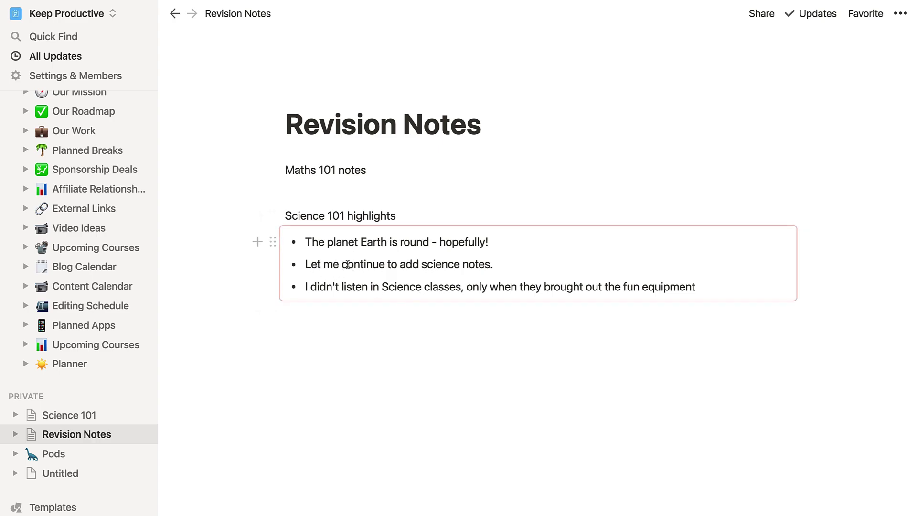
- Go to the Keep Productive home page and click below Our Goals & Values
scroll(153, 234, "up", 5)
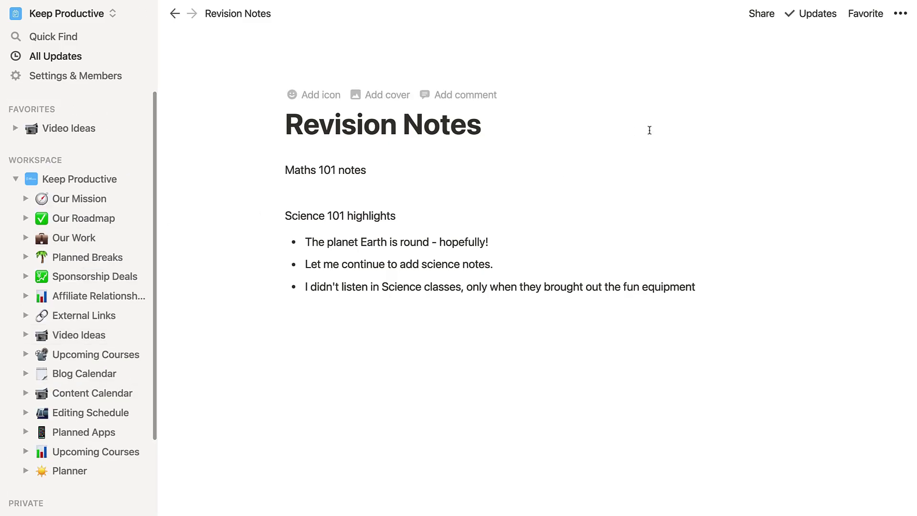
left_click(64, 185)
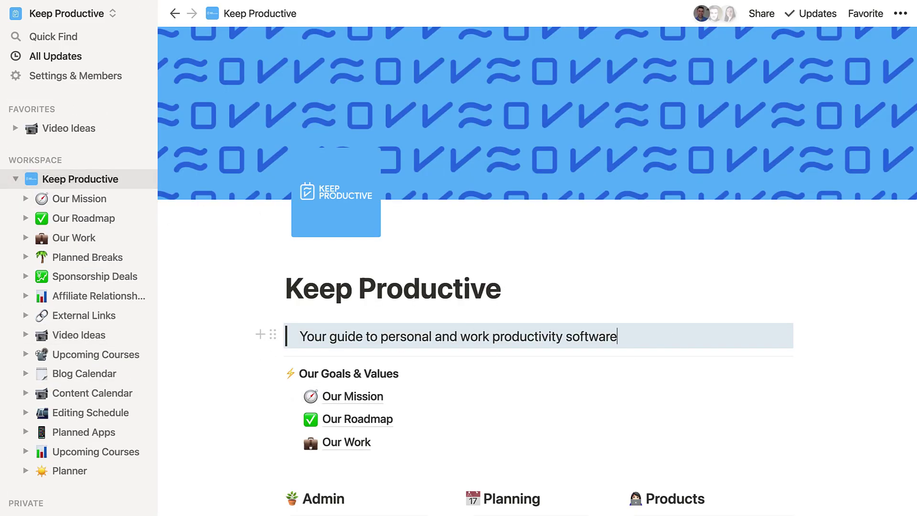
scroll(374, 405, "down", 3)
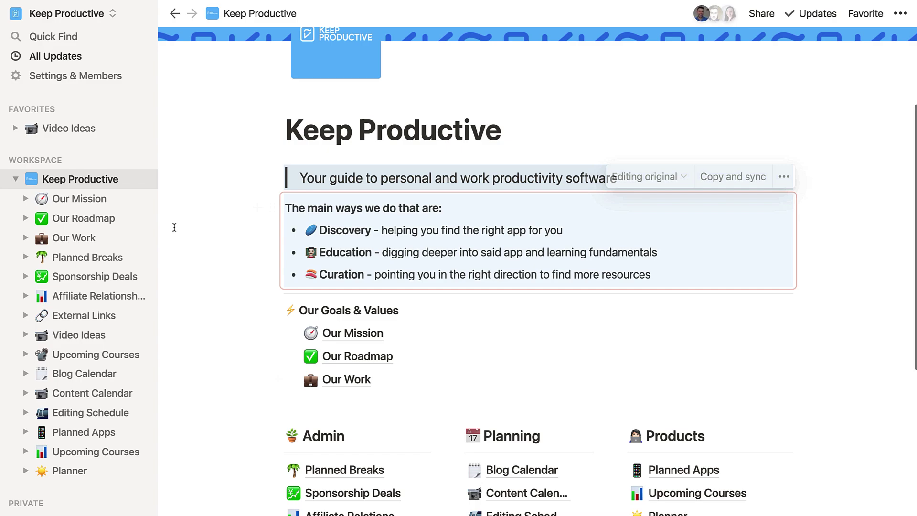
left_click(837, 306)
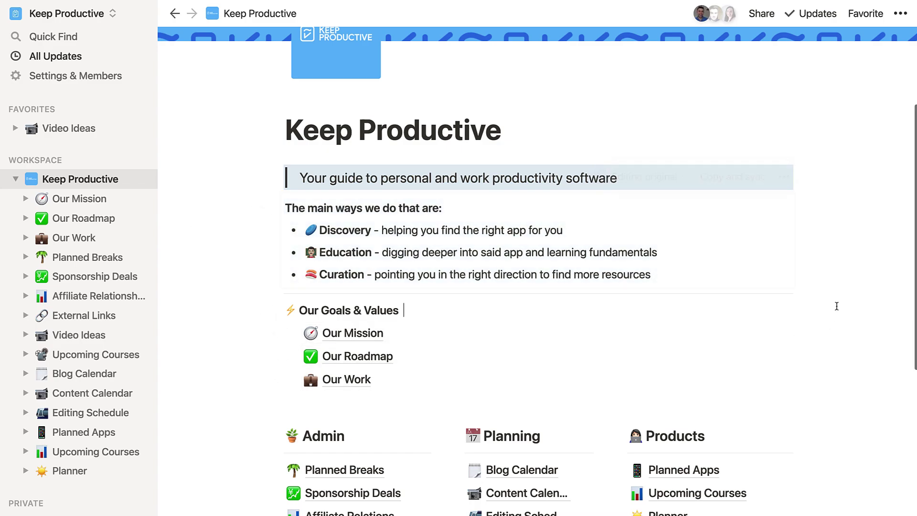
scroll(610, 250, "down", 1)
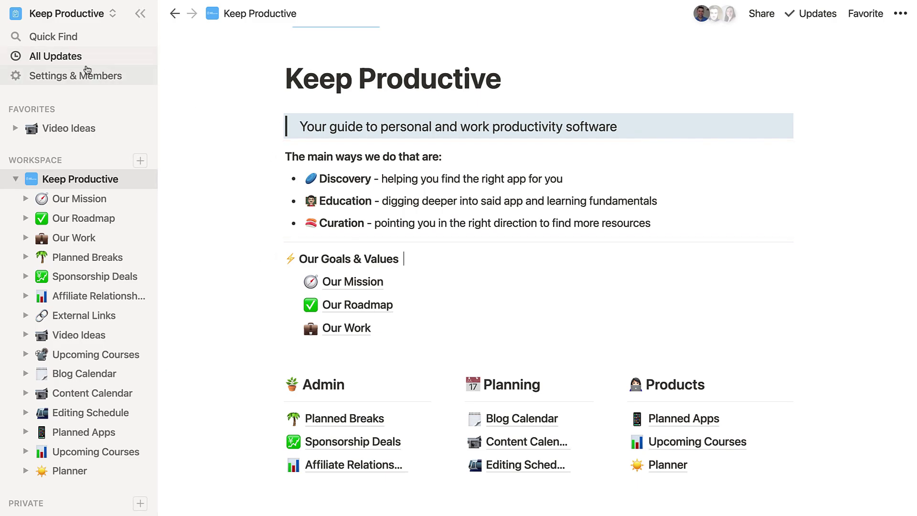
- Add an empty private page titled 'Revision Notes'
left_click(139, 503)
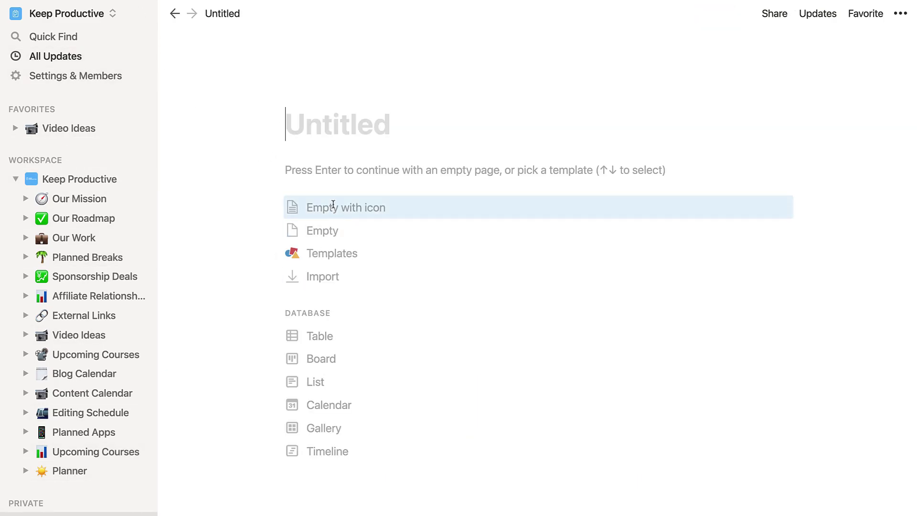
type("Revision Not")
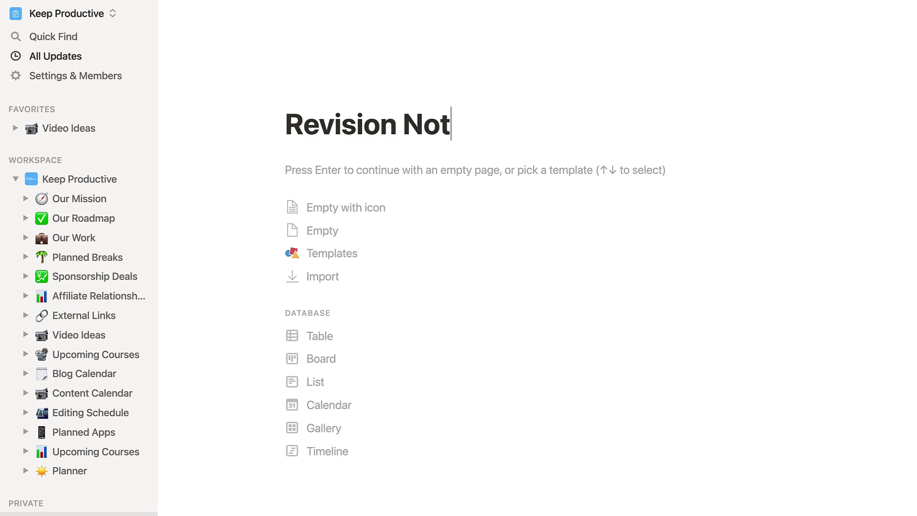
type("es")
key("Return")
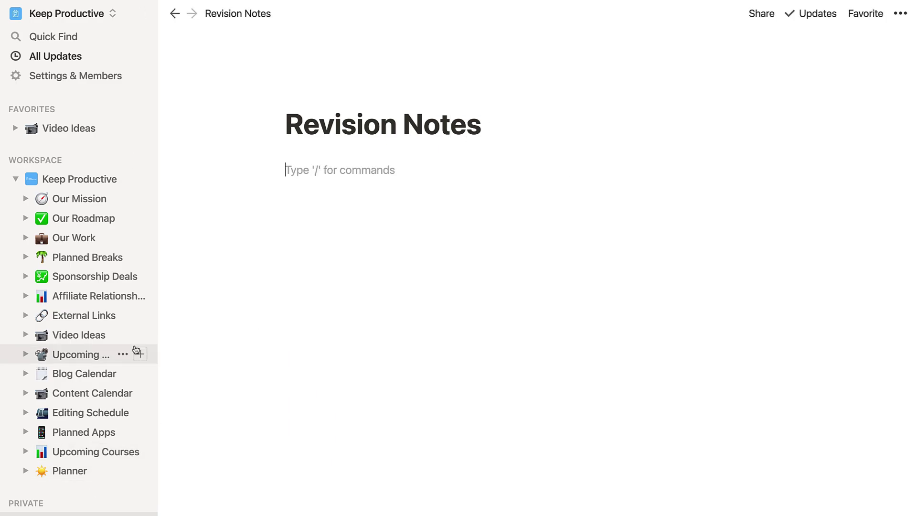
scroll(76, 395, "down", 5)
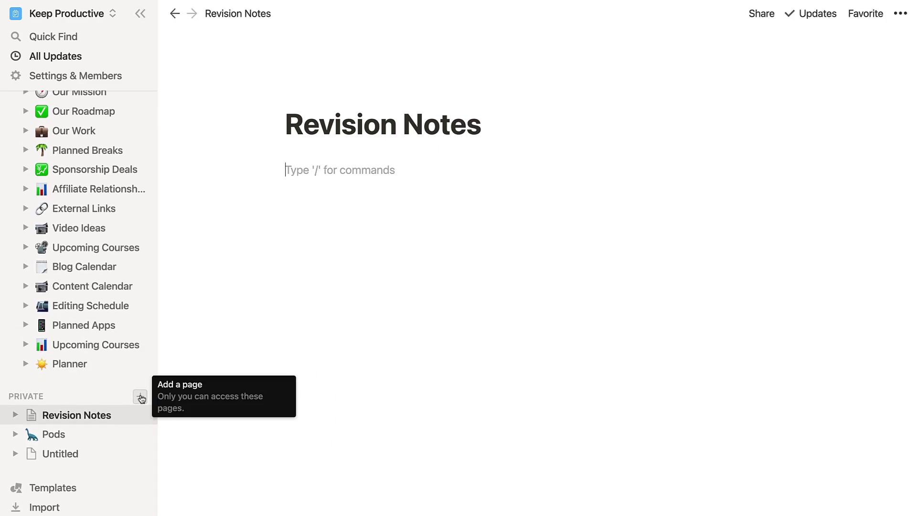
- Add a private page 'Science 101' with the bullet 'The planet Earth is round - hopefully!'
left_click(140, 397)
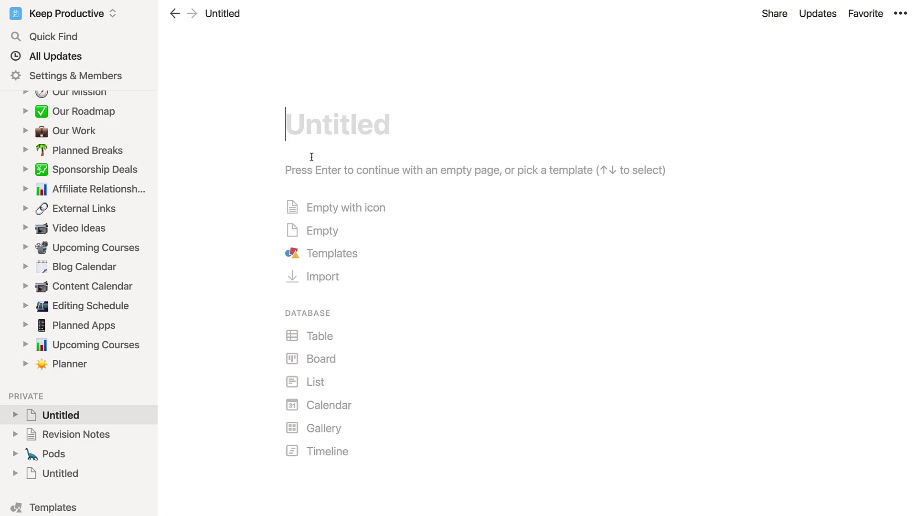
type("Science 101")
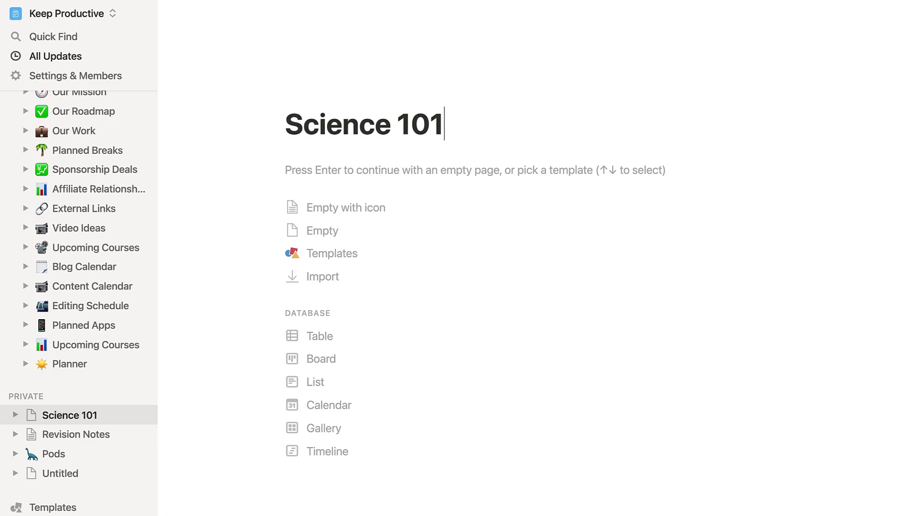
left_click(307, 170)
type("-")
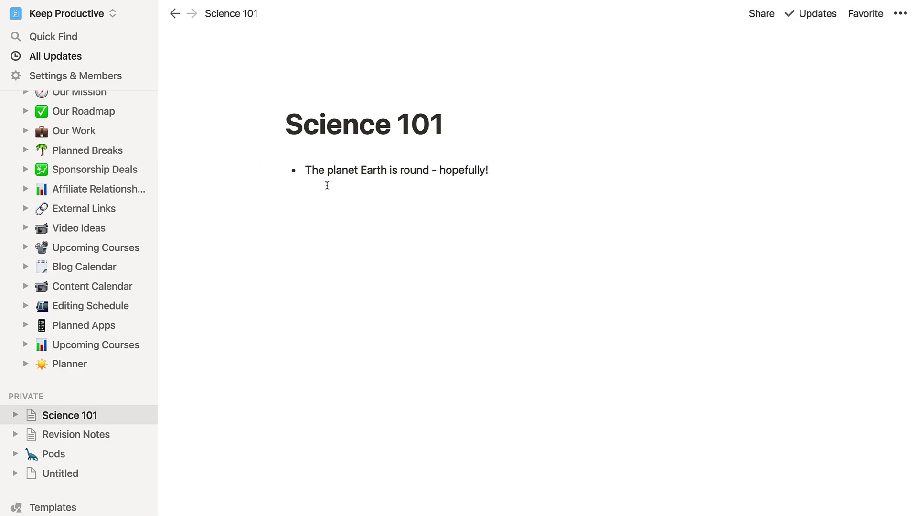
- Turn the Earth bullet into a synced block
left_click(272, 171)
mouse_move(260, 142)
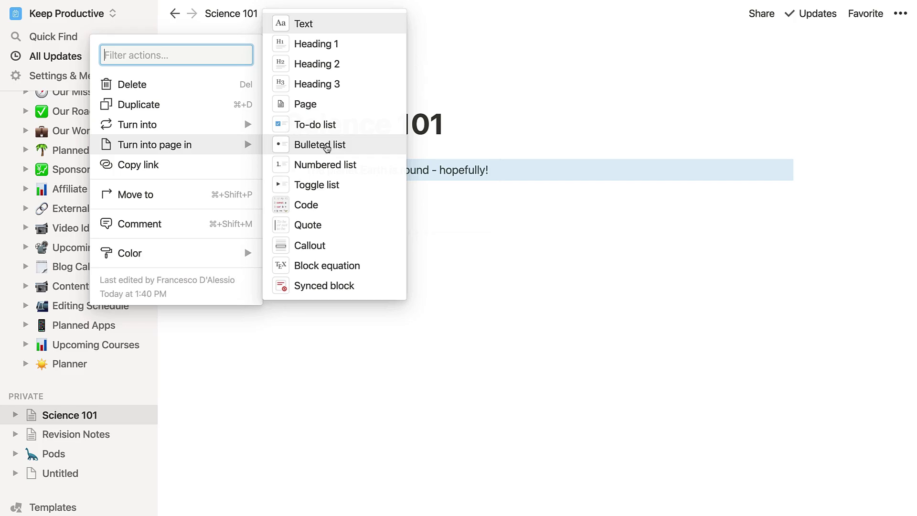
mouse_move(225, 125)
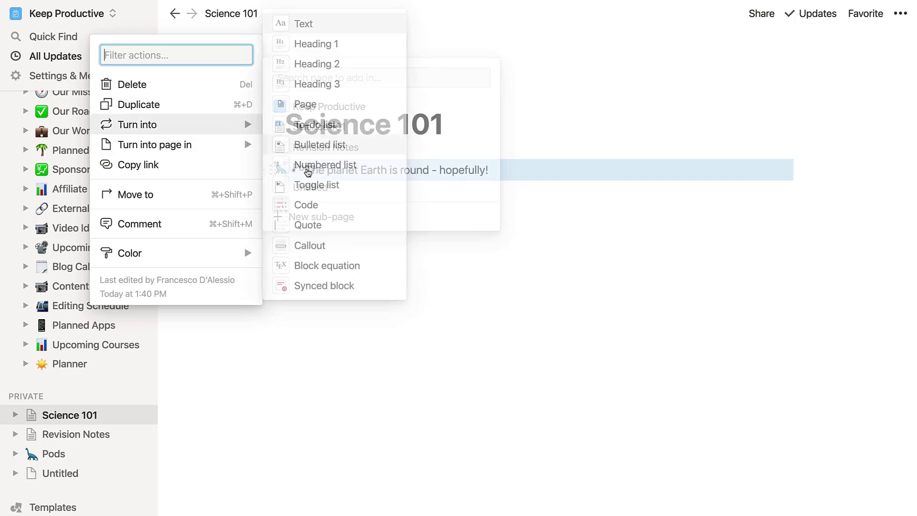
left_click(329, 281)
- On Revision Notes, write the line 'Maths 101 notes' and start a new line
left_click(87, 432)
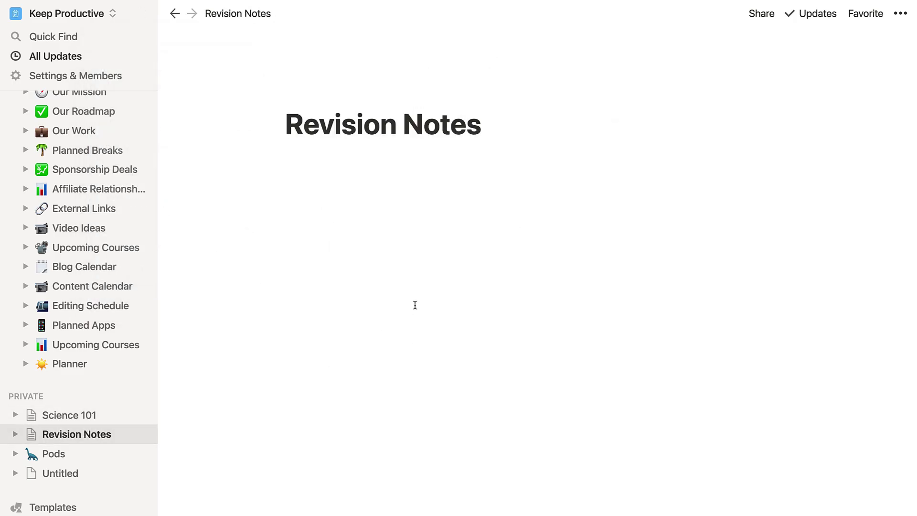
type("Maths ")
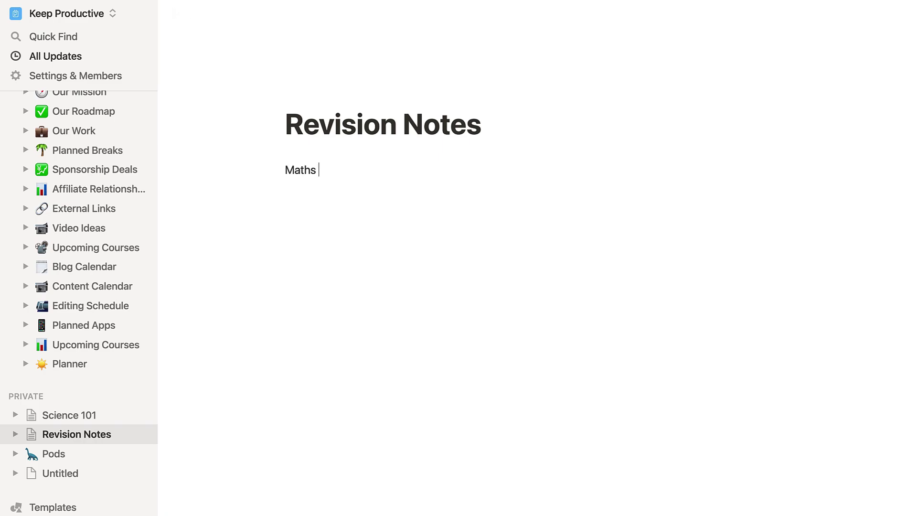
type("101 notes")
key("Return")
type("@")
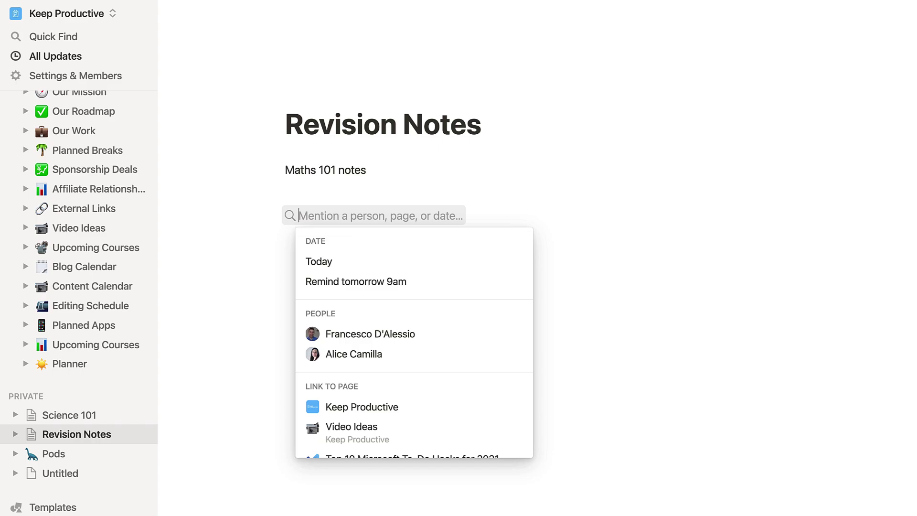
key("Escape")
key("BackSpace")
- Add the line 'Science 101 highlights' below it
type("Scient 10")
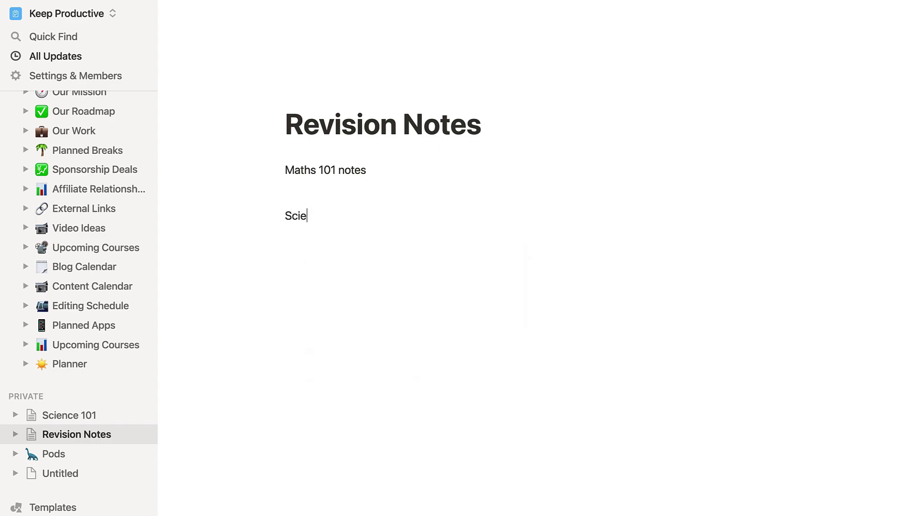
key("BackSpace")
key("BackSpace")
key("BackSpace")
key("BackSpace")
type("ce 10")
type("1 n")
key("BackSpace")
type("hiug")
key("BackSpace")
type("hlights")
key("Return")
- Try pasting into the line below Science 101 highlights, then undo the paste
type("/")
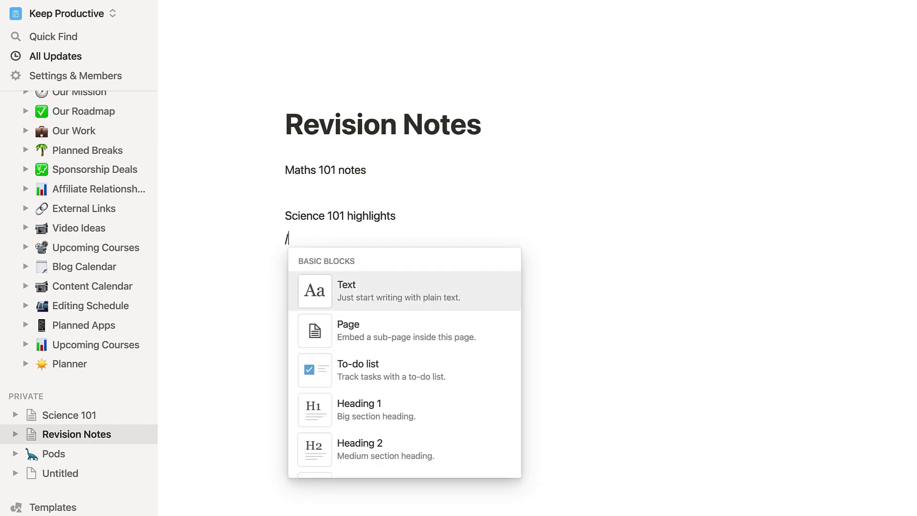
key("BackSpace")
type("The main ways we do that are: Discovery - helping you find the right app for you Education - digging deeper into said app and learning fundamentals Curation - pointing you in the right direction to find more resources")
key("ctrl+z")
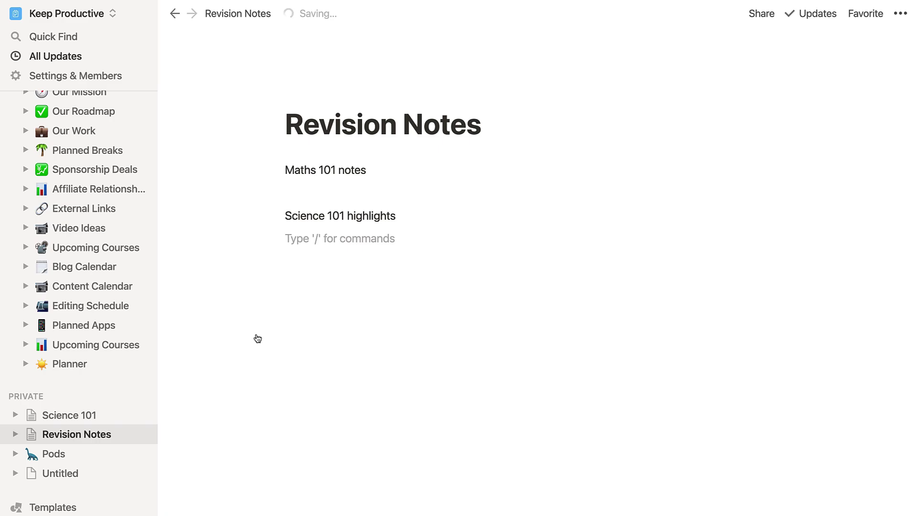
- Copy the synced Earth bullet from Science 101 and paste it under Science 101 highlights
left_click(63, 422)
left_click_drag(201, 178, 330, 176)
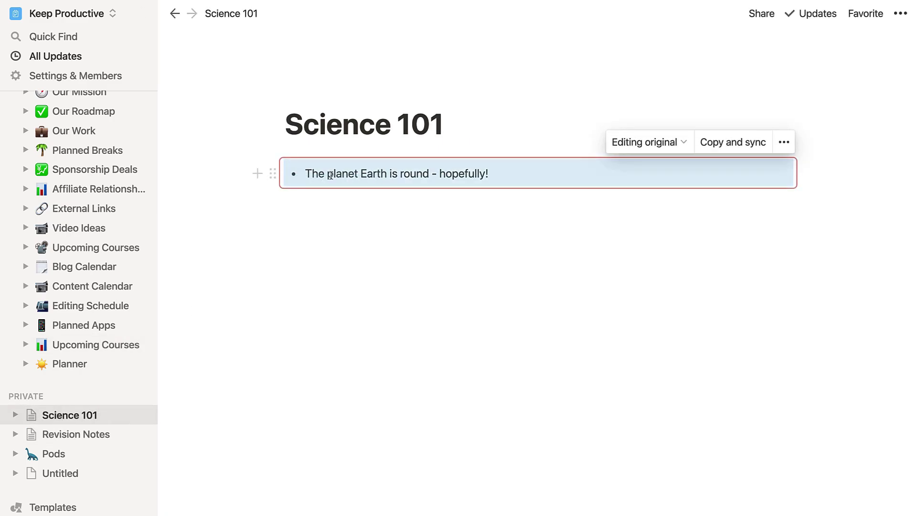
left_click(74, 434)
left_click(399, 242)
type("The planet Earth is round - hopefully!")
left_click(618, 332)
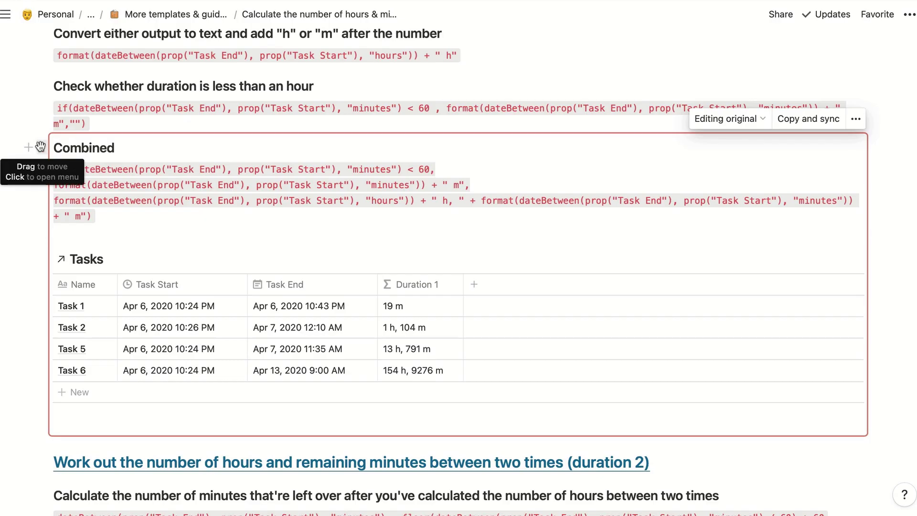
- Copy a link to the Combined block and paste-and-sync it into the guide page's empty line
left_click(42, 147)
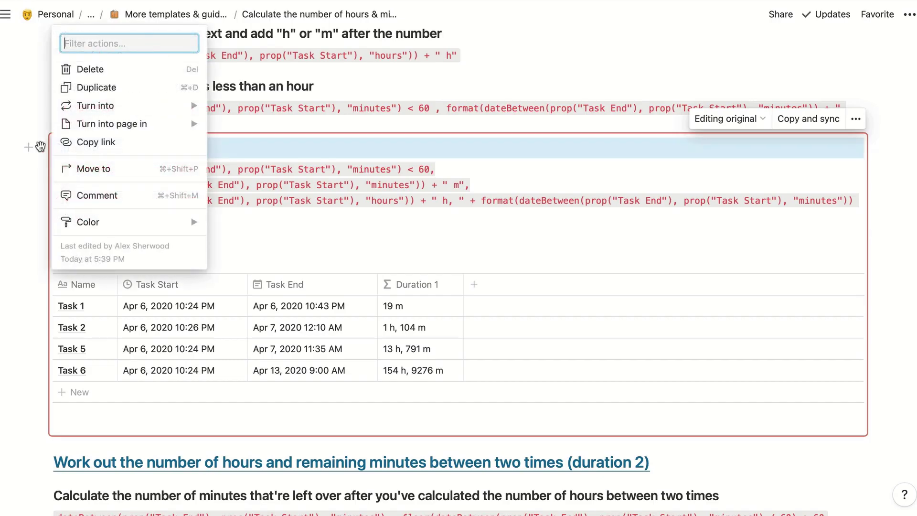
left_click(105, 152)
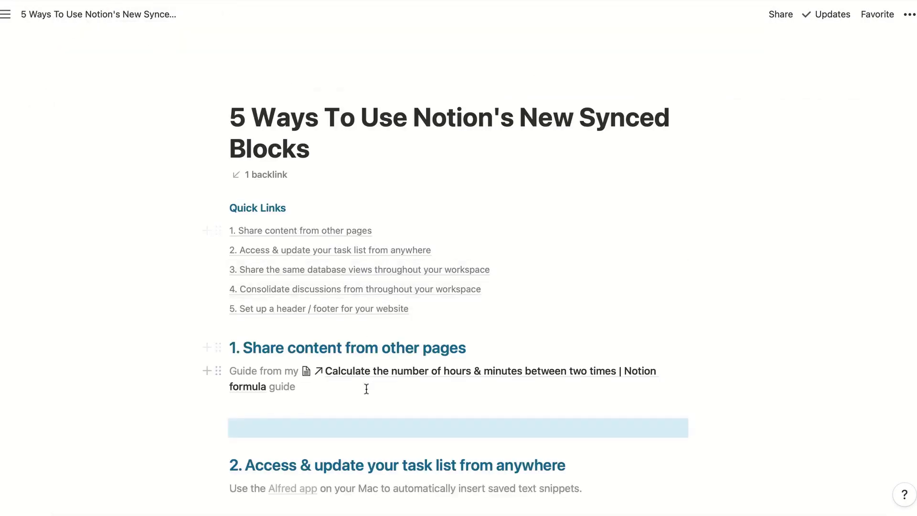
scroll(367, 385, "down", 3)
left_click(323, 350)
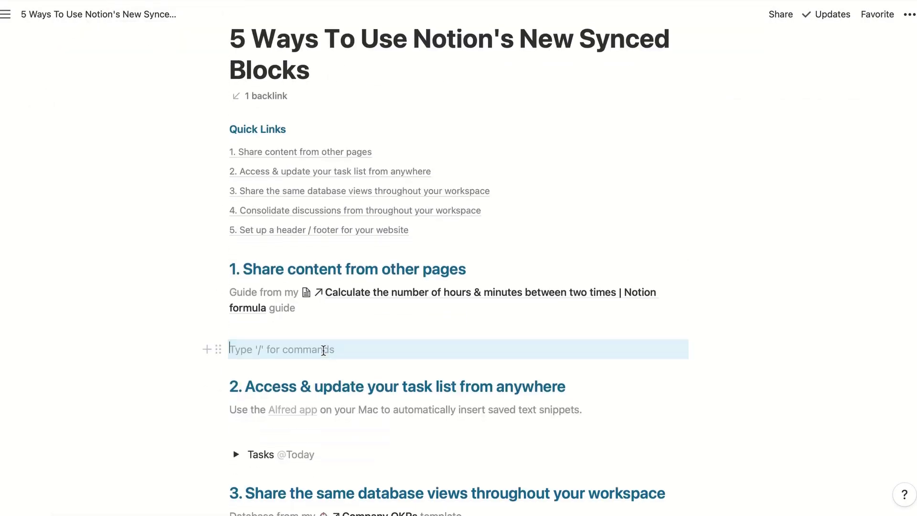
key("super+v")
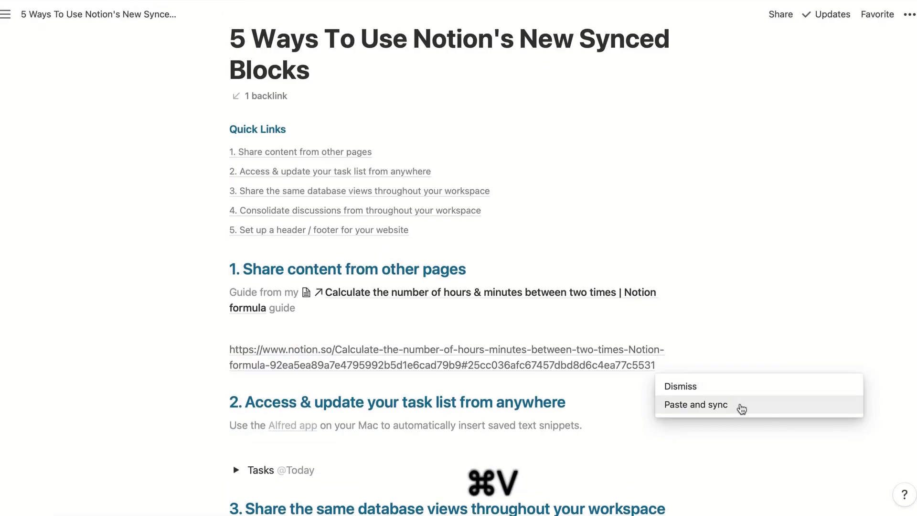
left_click(742, 405)
scroll(744, 317, "down", 4)
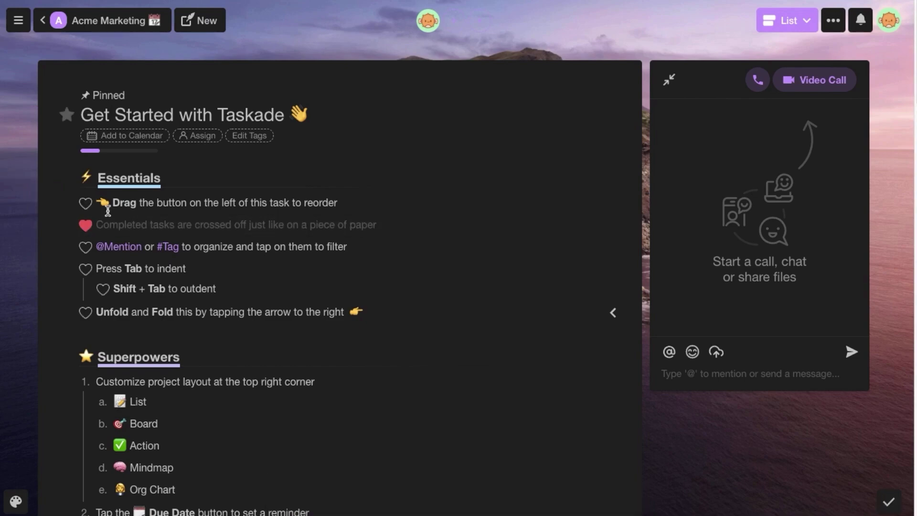
- Change the Essentials heading from H1 to H2
left_click(153, 182)
left_click(51, 179)
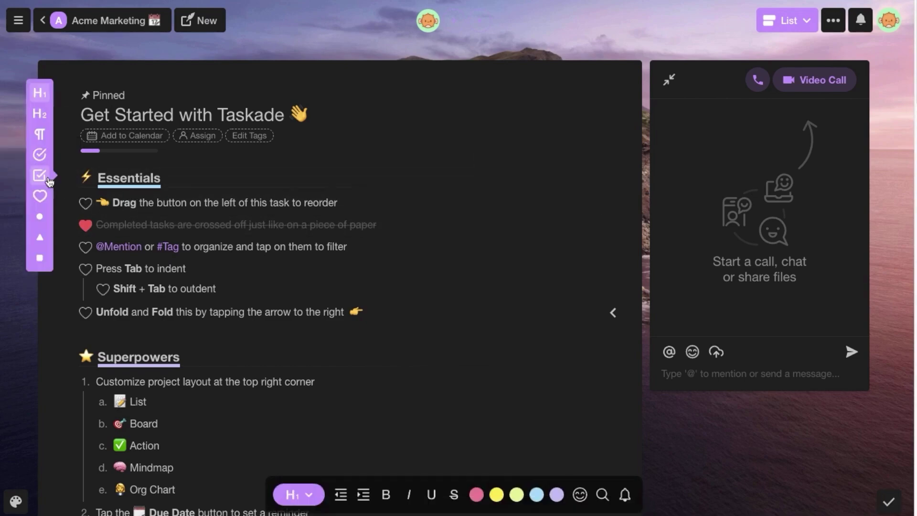
left_click(48, 123)
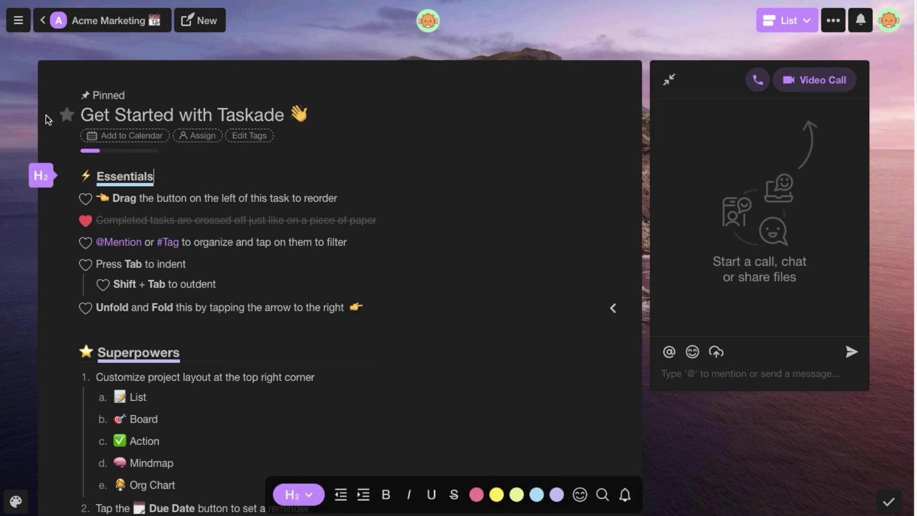
- Post avocado.gif with a halo-face emoji in chat, and comment 'write down tasks for the w' on My Tasks
key("ctrl+super+f")
left_click_drag(904, 173, 732, 246)
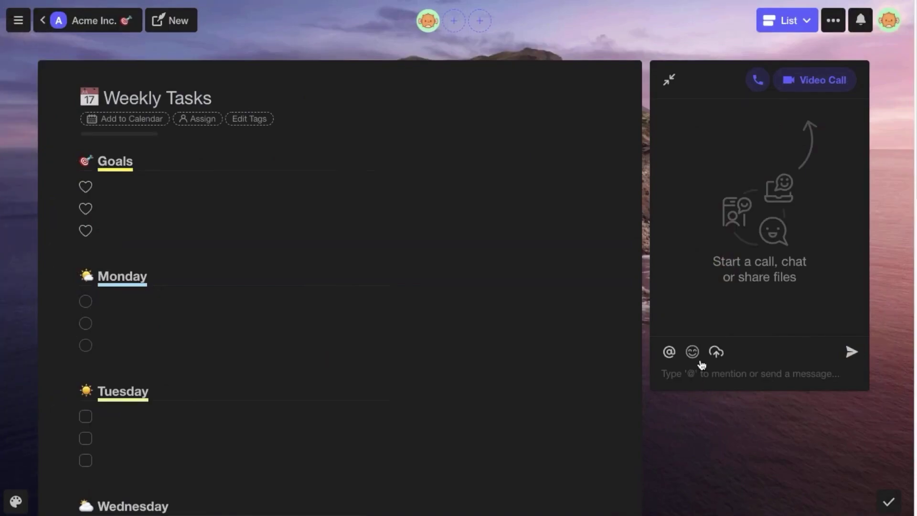
left_click(700, 362)
scroll(702, 282, "down", 2)
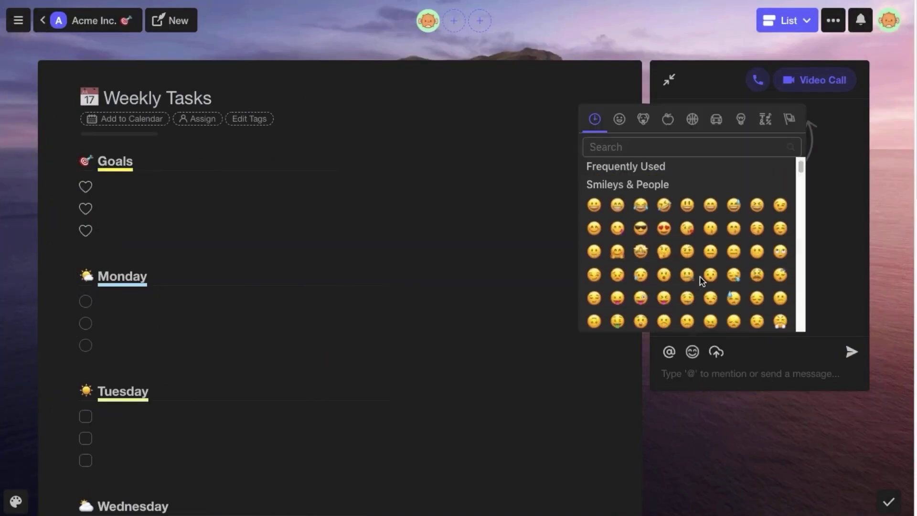
scroll(701, 281, "down", 3)
left_click(691, 287)
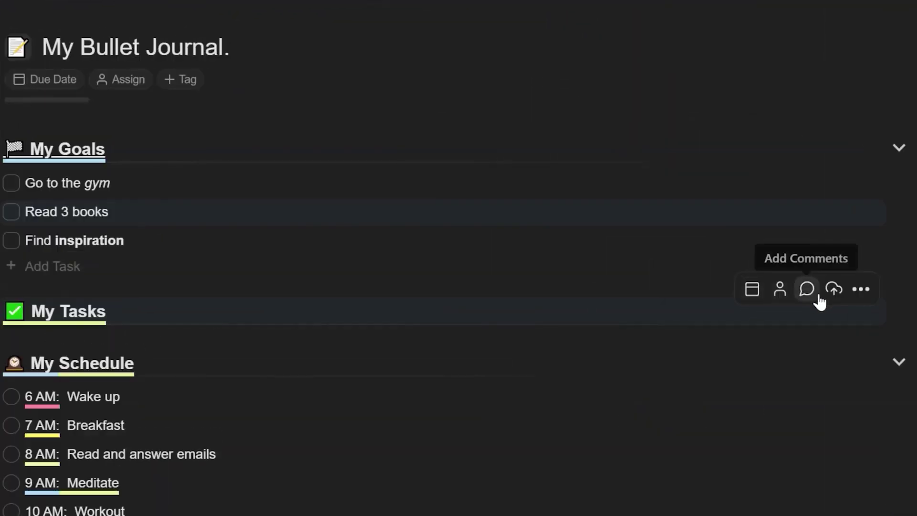
left_click(807, 288)
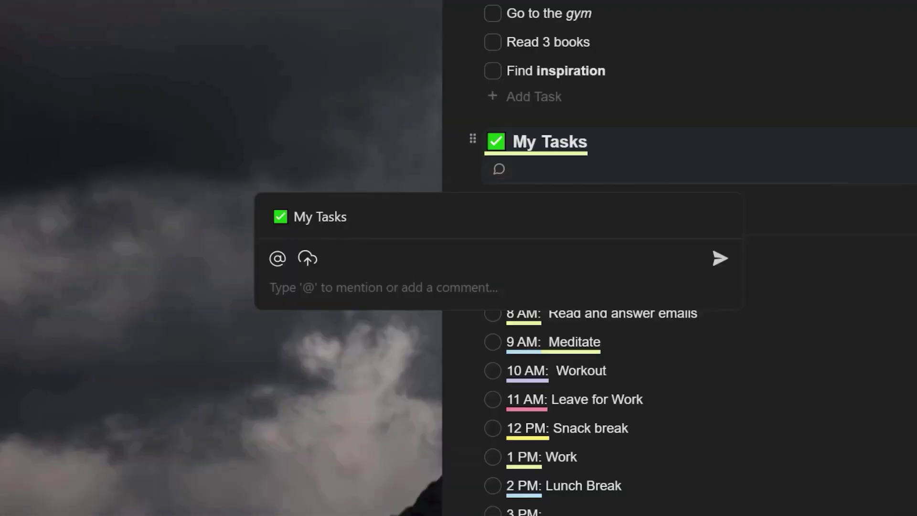
type("write down tasks for the w")
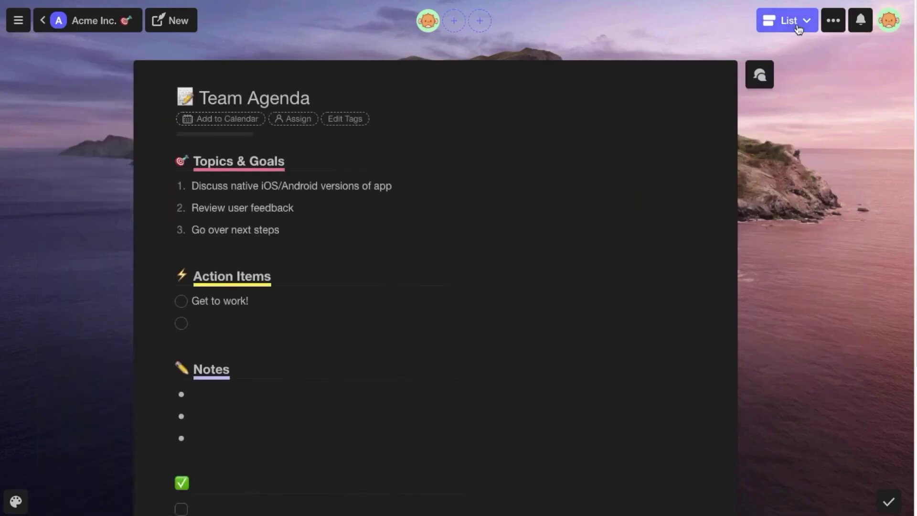
- Switch the Team Agenda project to Board view and scroll across its columns
left_click(787, 20)
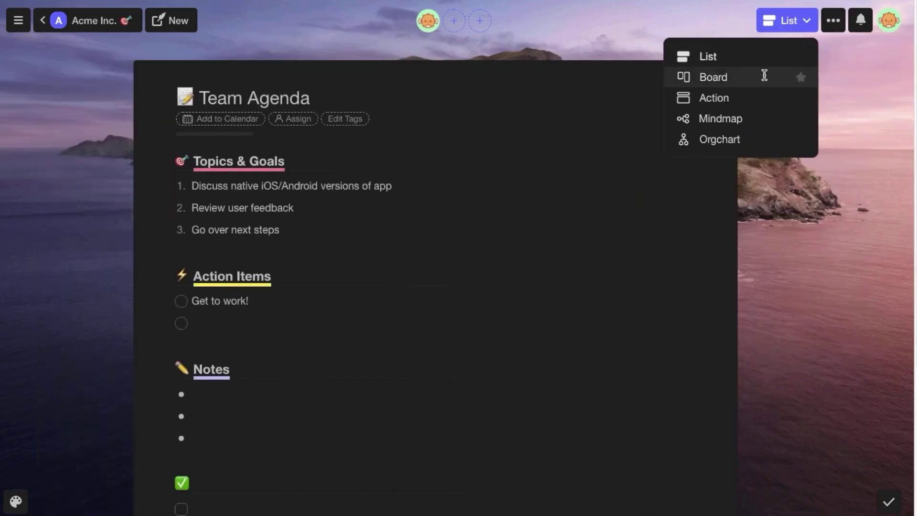
left_click(765, 75)
scroll(764, 76, "right", 5)
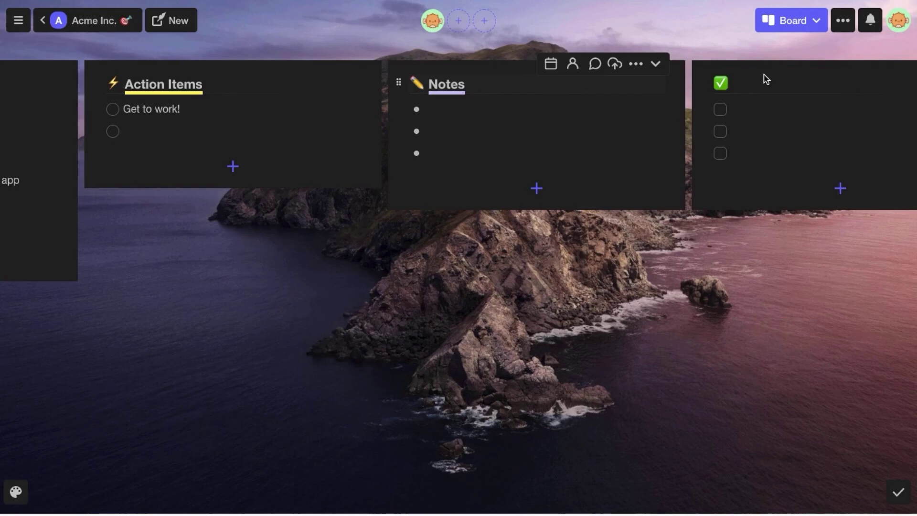
- Show the Brand Creation project as a mind map and scroll through it
left_click(785, 24)
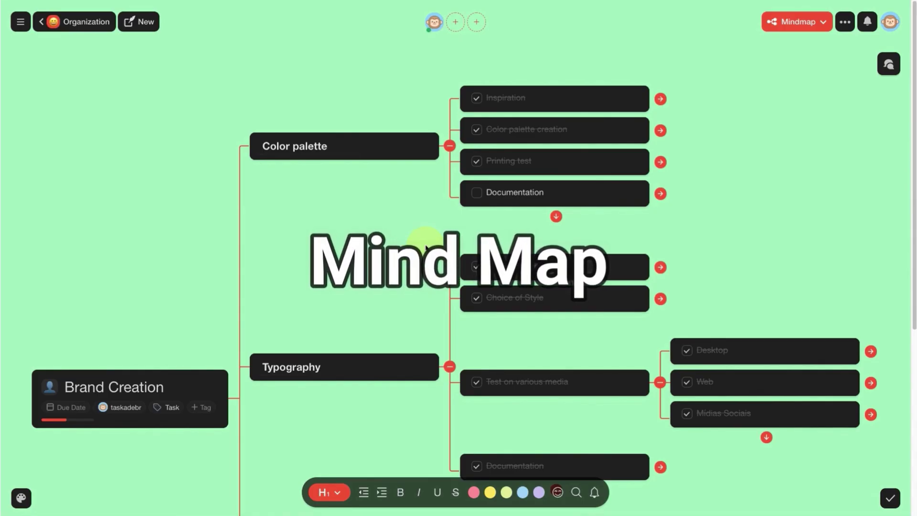
scroll(426, 248, "down", 5)
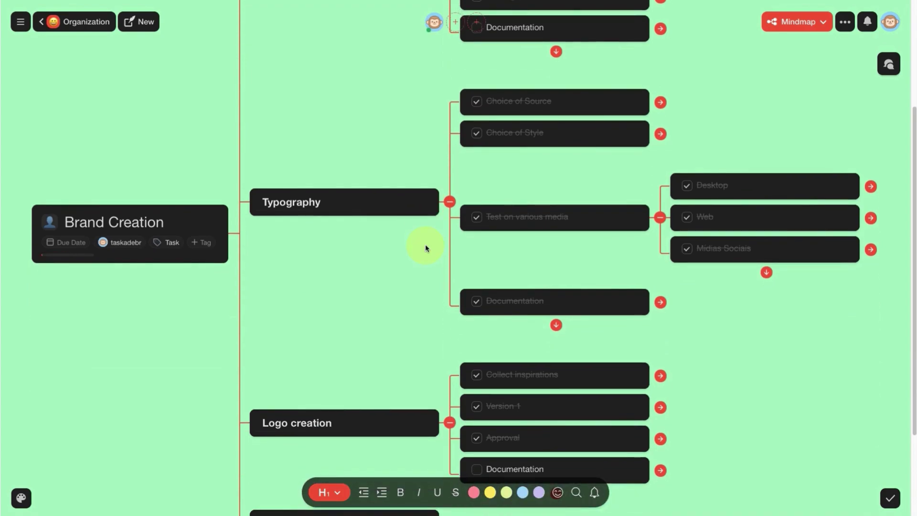
scroll(425, 248, "down", 3)
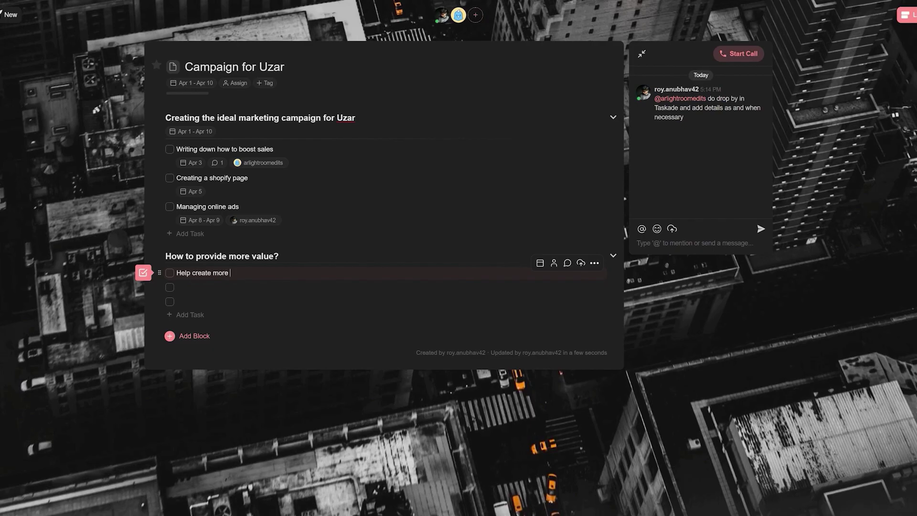
- Add a task about more reach for Uzar's digital products under 'How to provide more value?'
type("elp create more reach on Uzar's digital products")
key("Return")
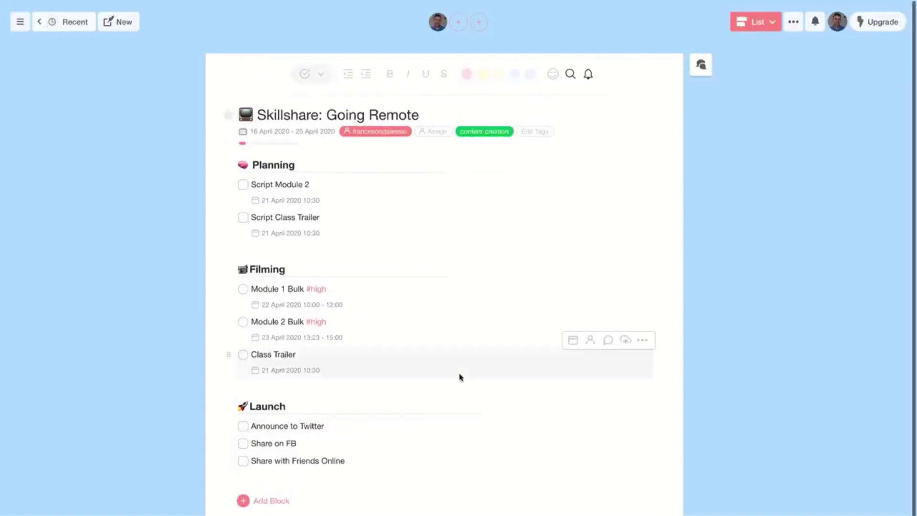
scroll(460, 378, "down", 1)
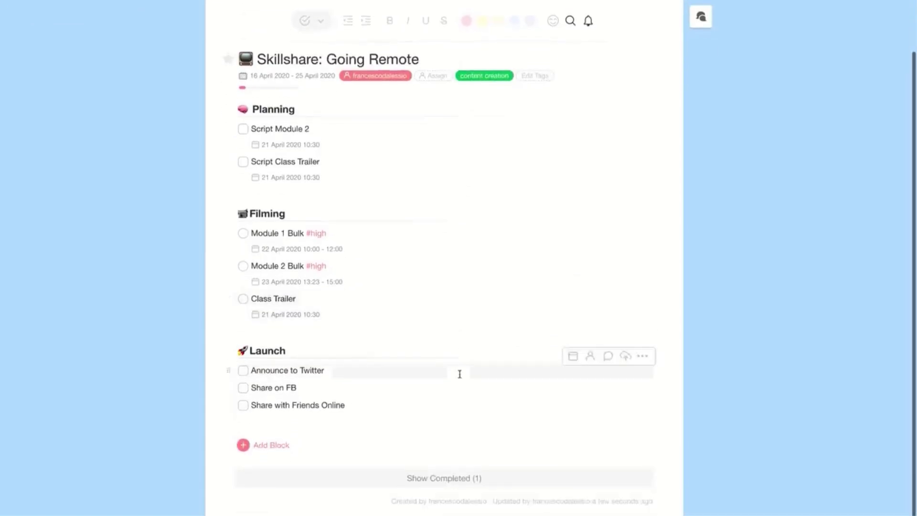
- Show completed tasks in Skillshare: Going Remote and select the crossed-off Script Module 1 task
left_click(449, 480)
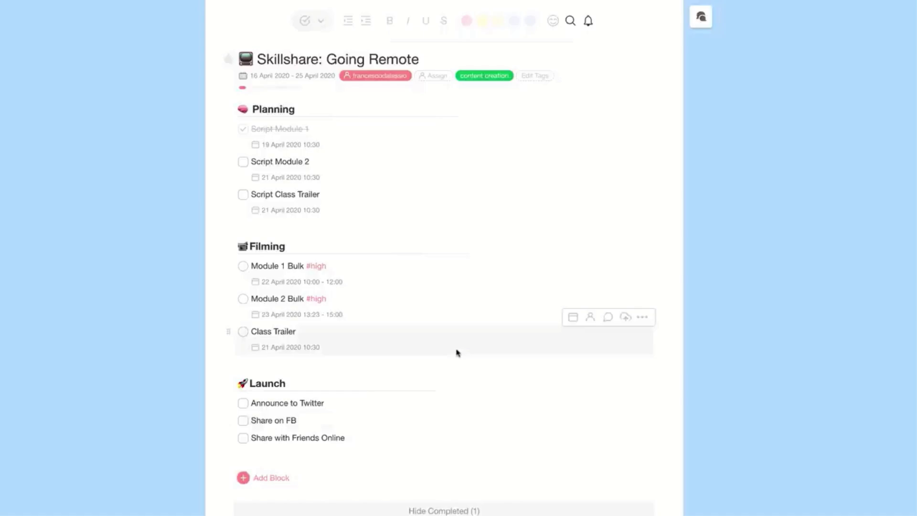
scroll(457, 351, "up", 1)
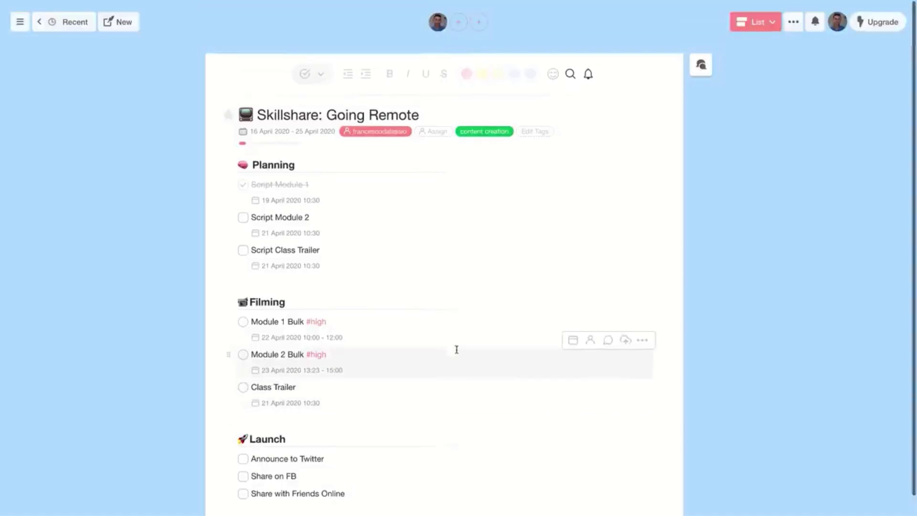
left_click(339, 186)
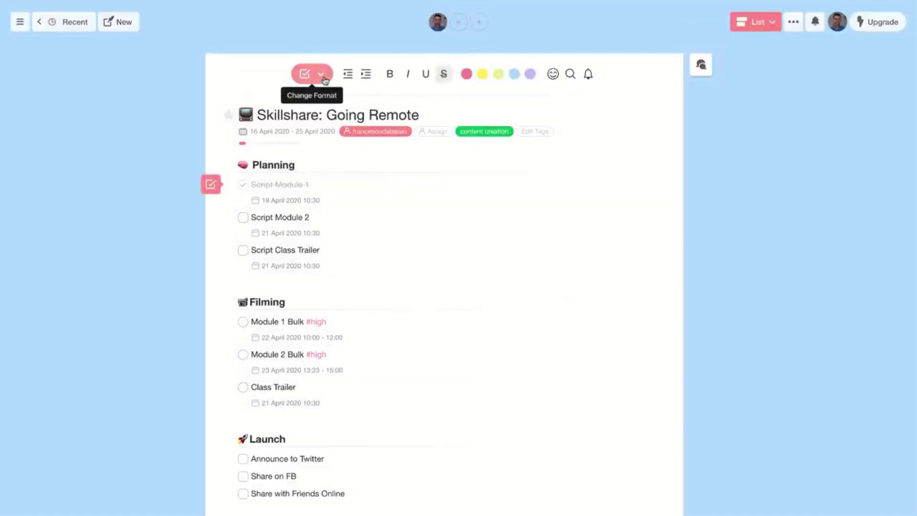